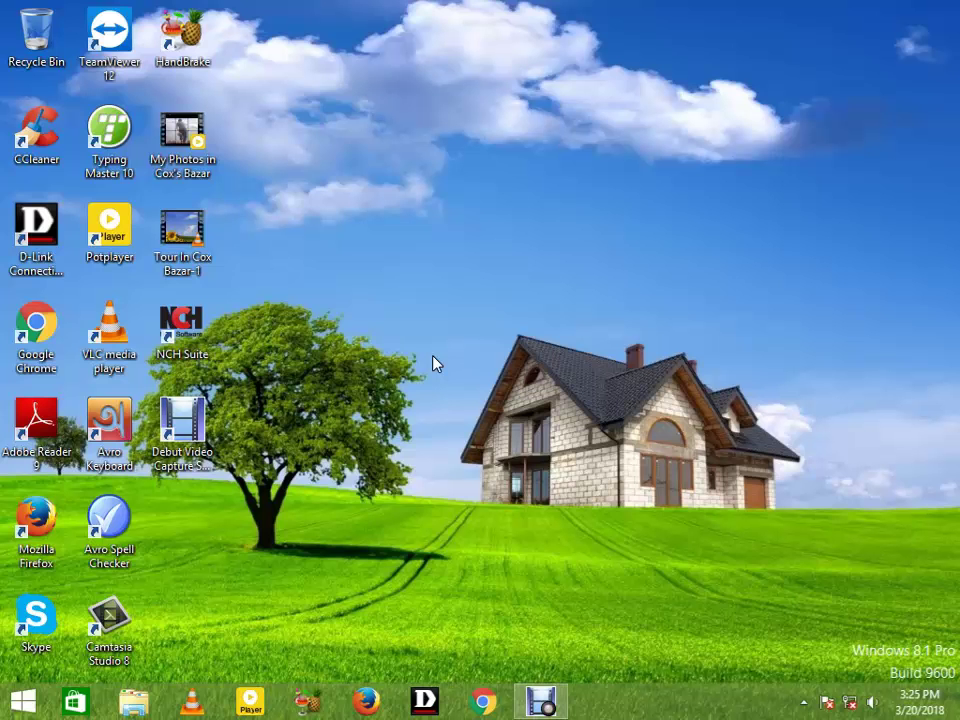
# Open Windows Speech Recognition from the installed apps under Windows Ease of Access
pyautogui.rightClick(311, 156)
pyautogui.click(336, 212)
pyautogui.click(24, 690)
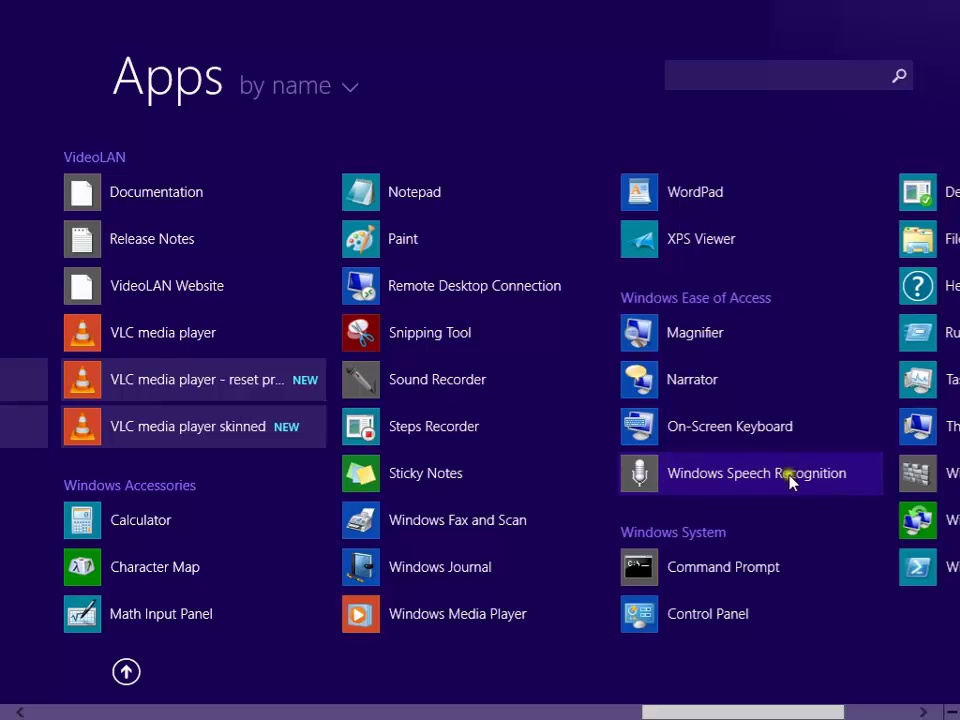
pyautogui.click(754, 486)
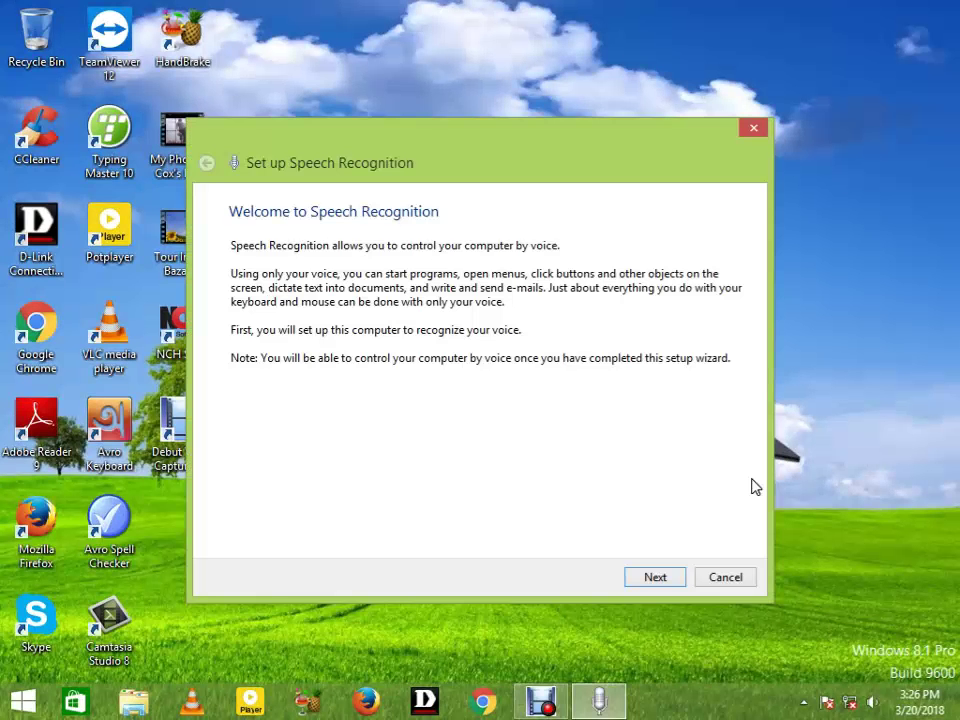
# Begin the speech recognition setup and choose Headset Microphone as the microphone type
pyautogui.moveTo(450, 164); pyautogui.dragTo(483, 152)
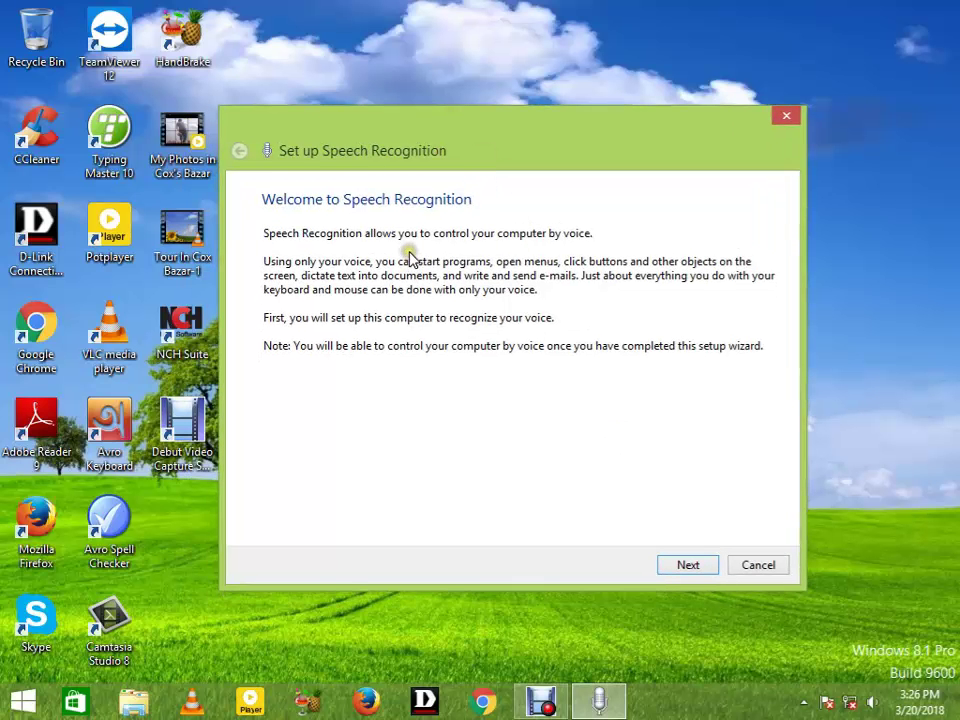
pyautogui.click(690, 566)
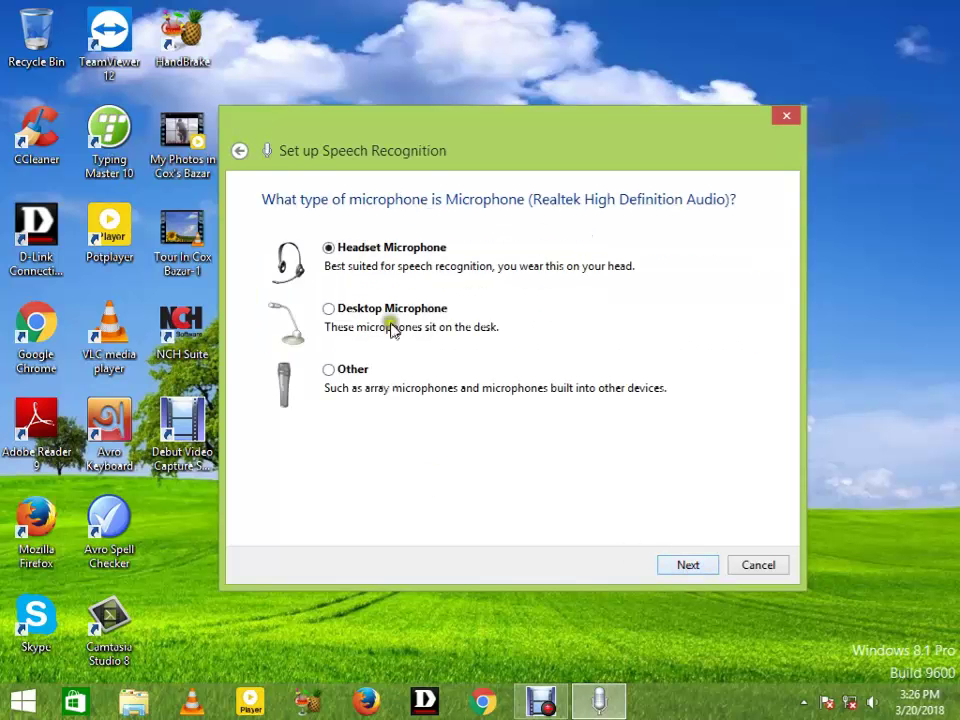
pyautogui.click(332, 248)
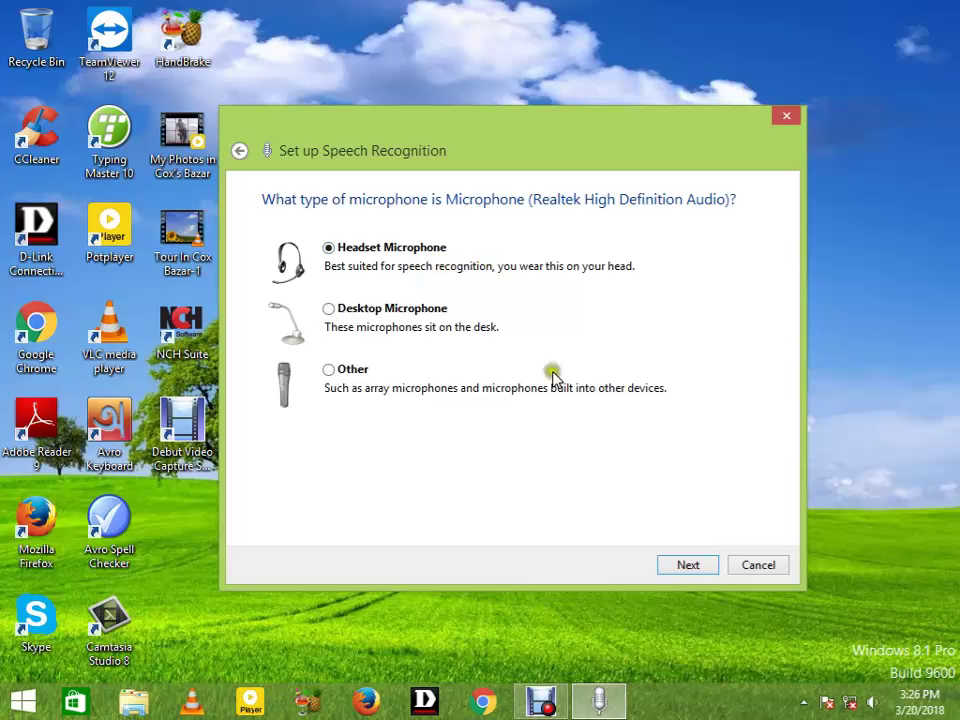
pyautogui.click(329, 248)
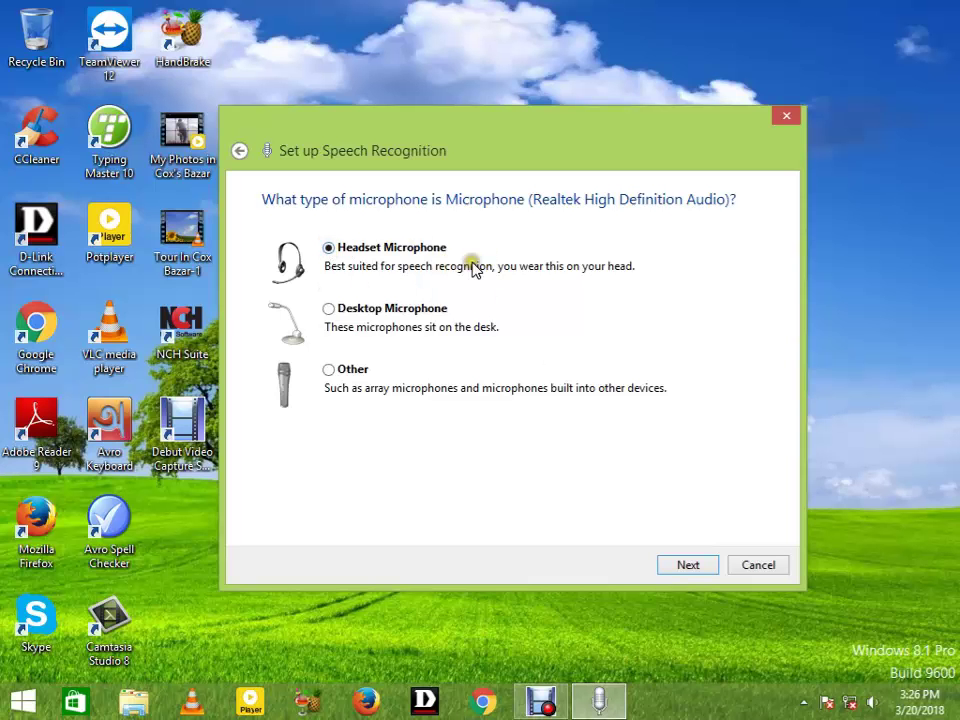
pyautogui.click(700, 569)
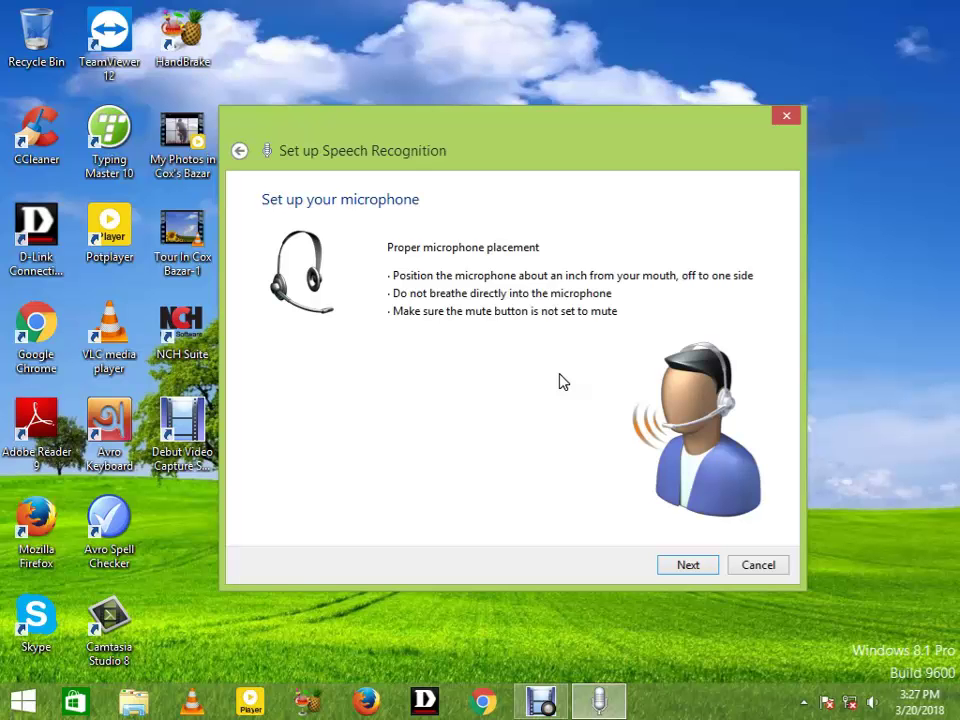
# Complete the microphone setup by going through the placement instructions and the read-aloud volume adjustment
pyautogui.click(698, 567)
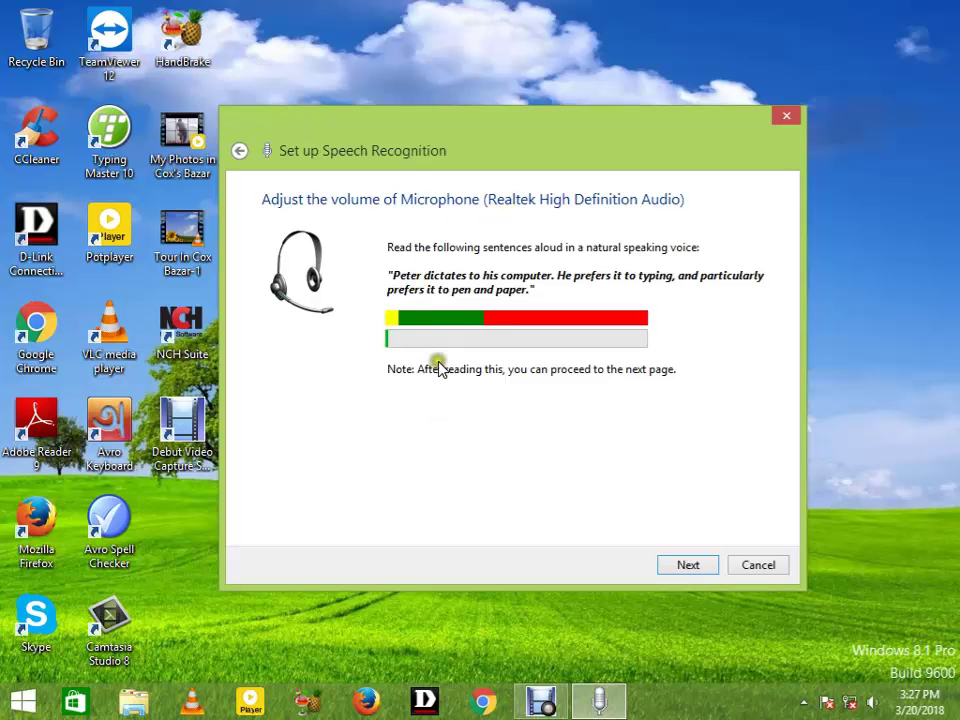
pyautogui.click(690, 566)
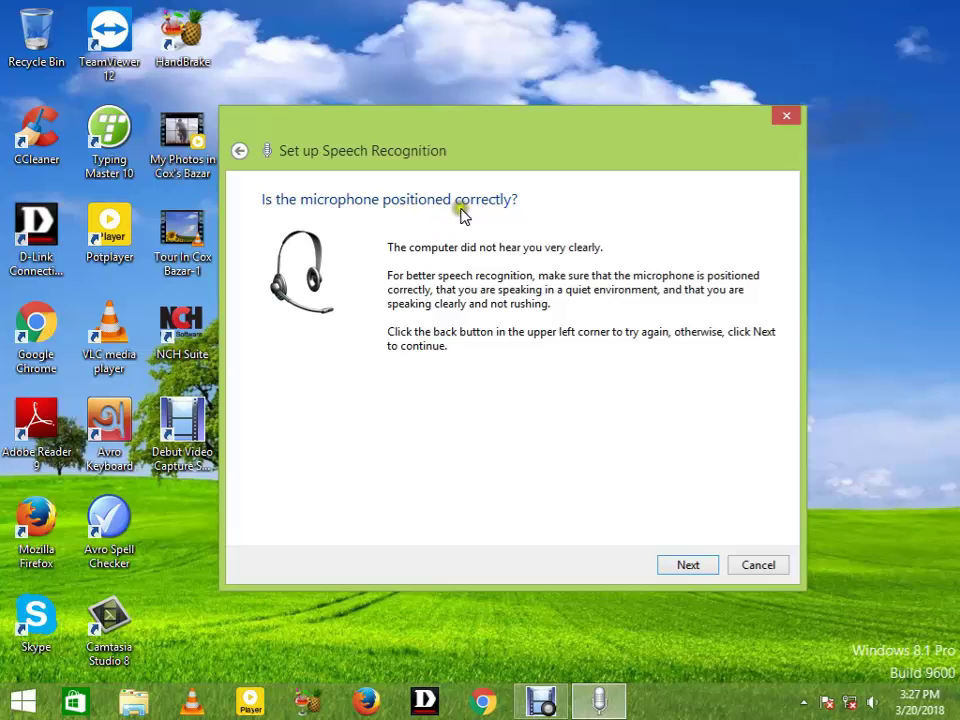
pyautogui.click(690, 566)
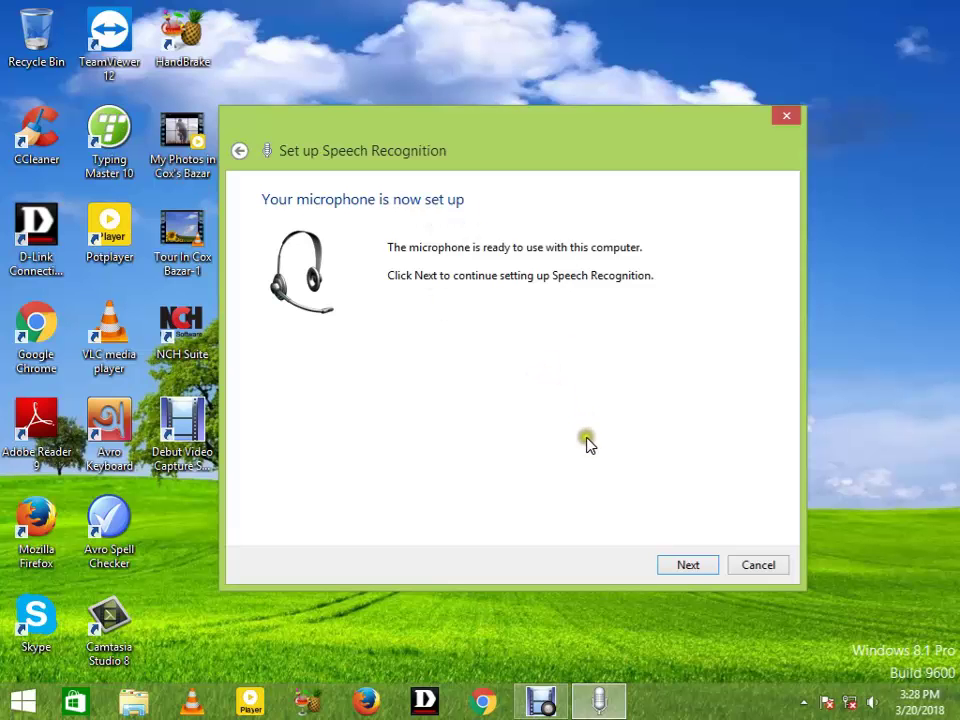
pyautogui.click(690, 566)
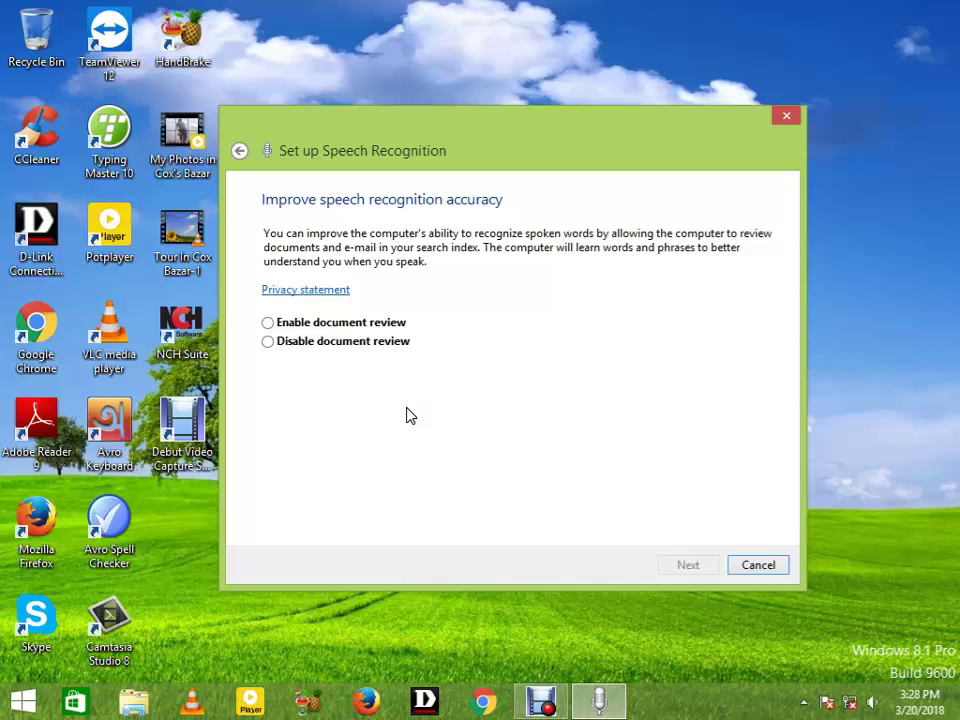
# Enable document review and set the activation mode to voice activation
pyautogui.click(268, 323)
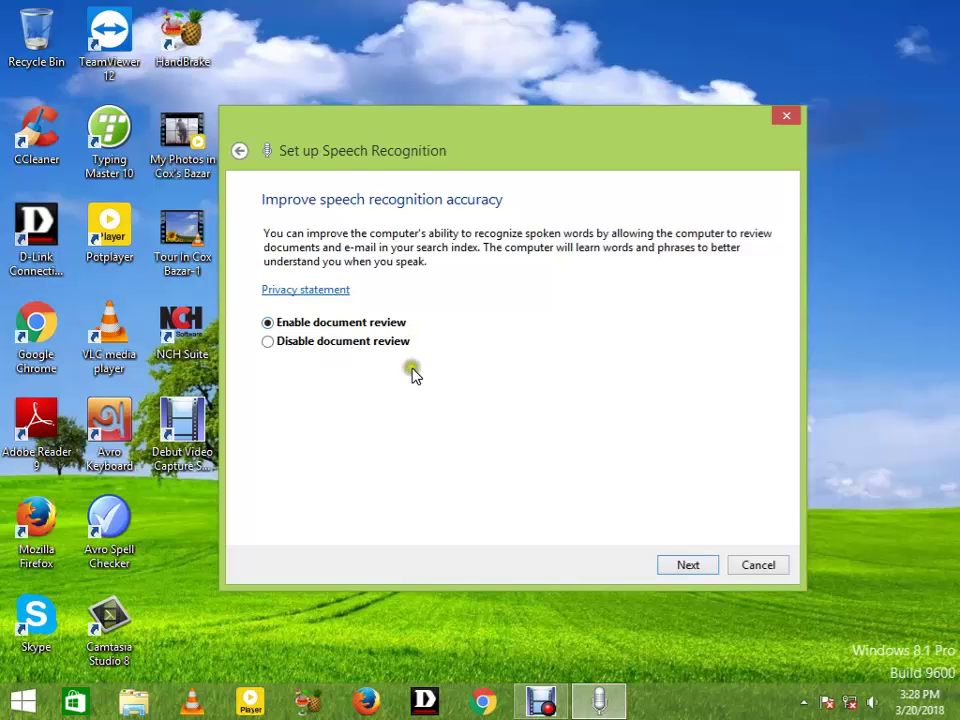
pyautogui.press('Return')
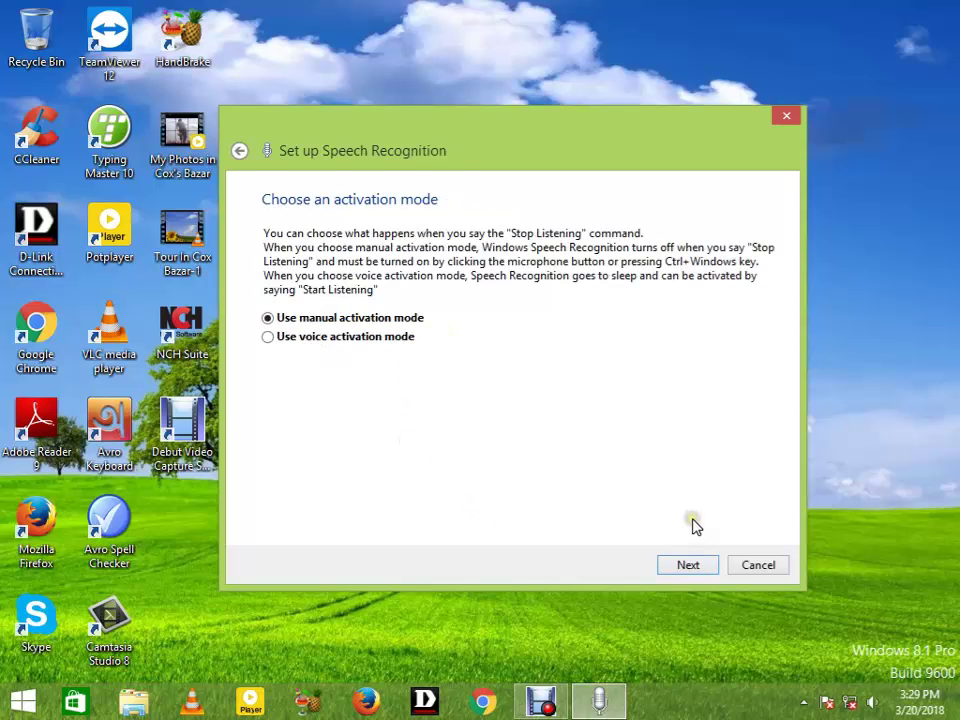
pyautogui.moveTo(506, 141); pyautogui.dragTo(550, 138)
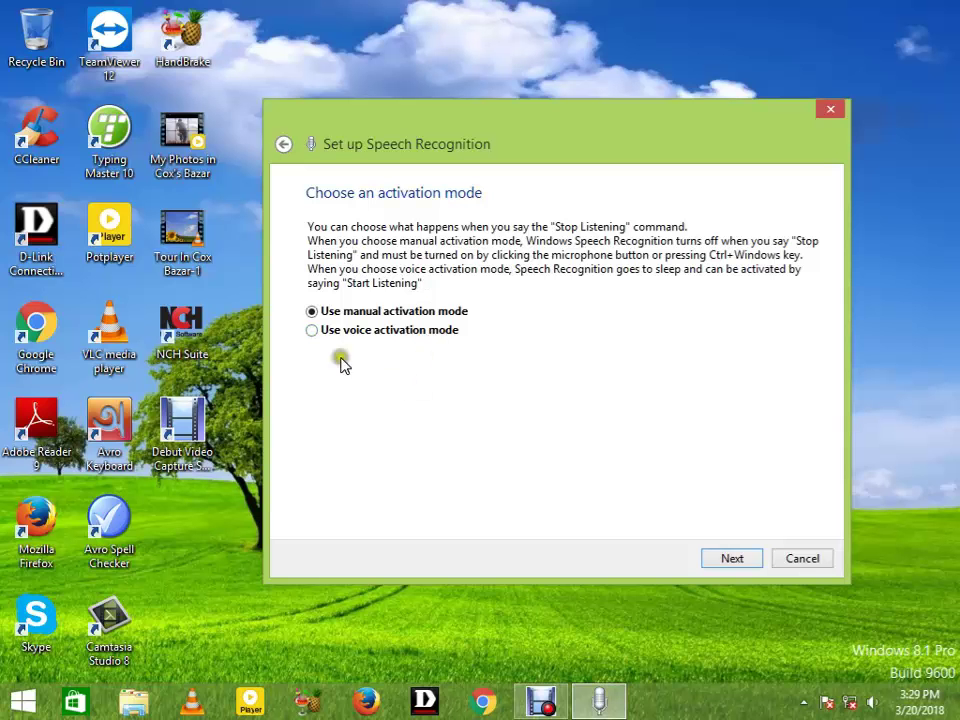
pyautogui.click(315, 332)
pyautogui.click(730, 560)
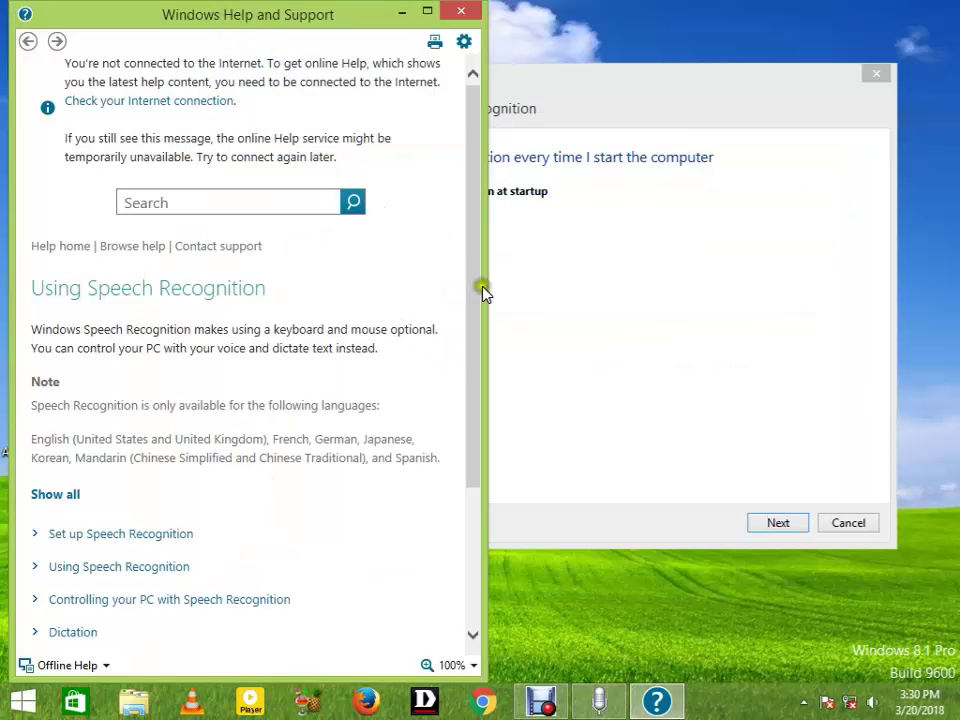
# Enlarge the speech command help window, and turn off running Speech Recognition at startup in the setup wizard
pyautogui.click(428, 12)
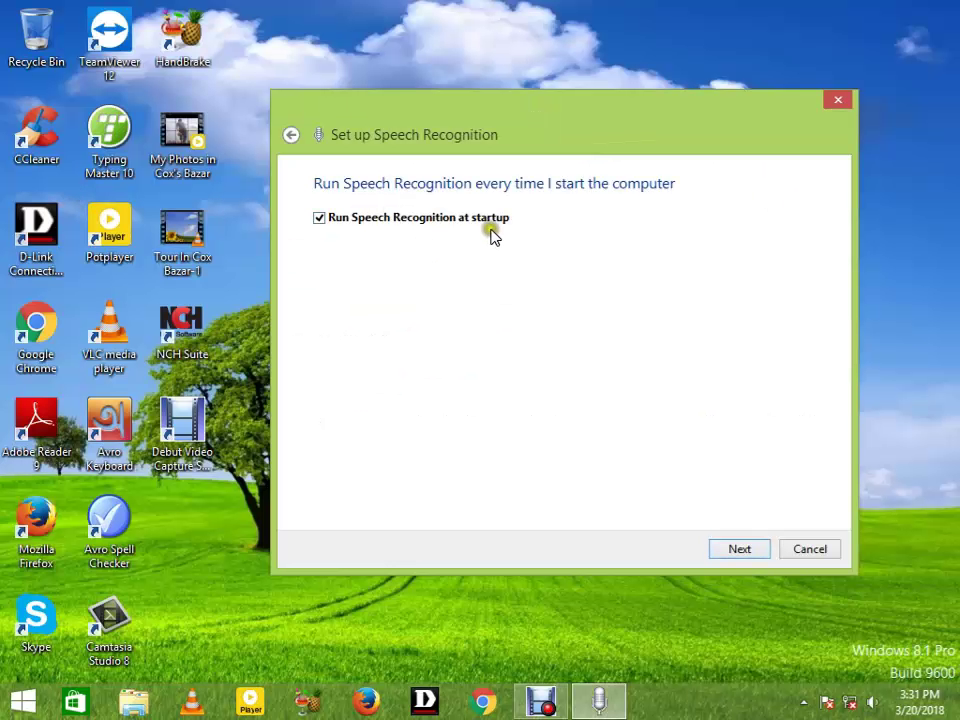
pyautogui.click(320, 218)
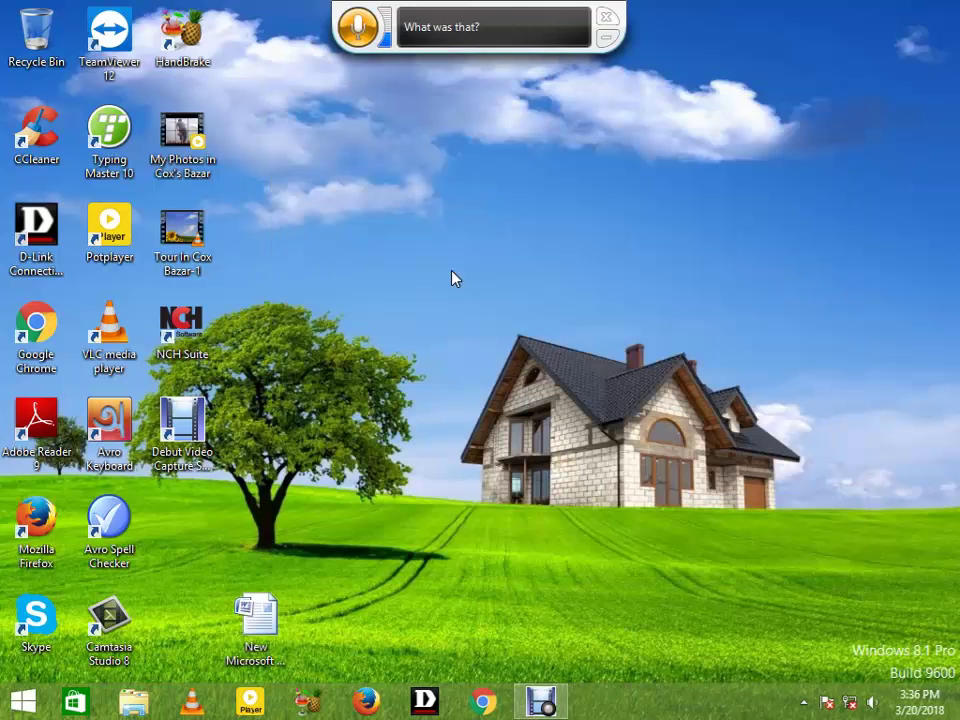
# Open the Speech Recognition settings in Control Panel
pyautogui.rightClick(406, 206)
pyautogui.click(434, 251)
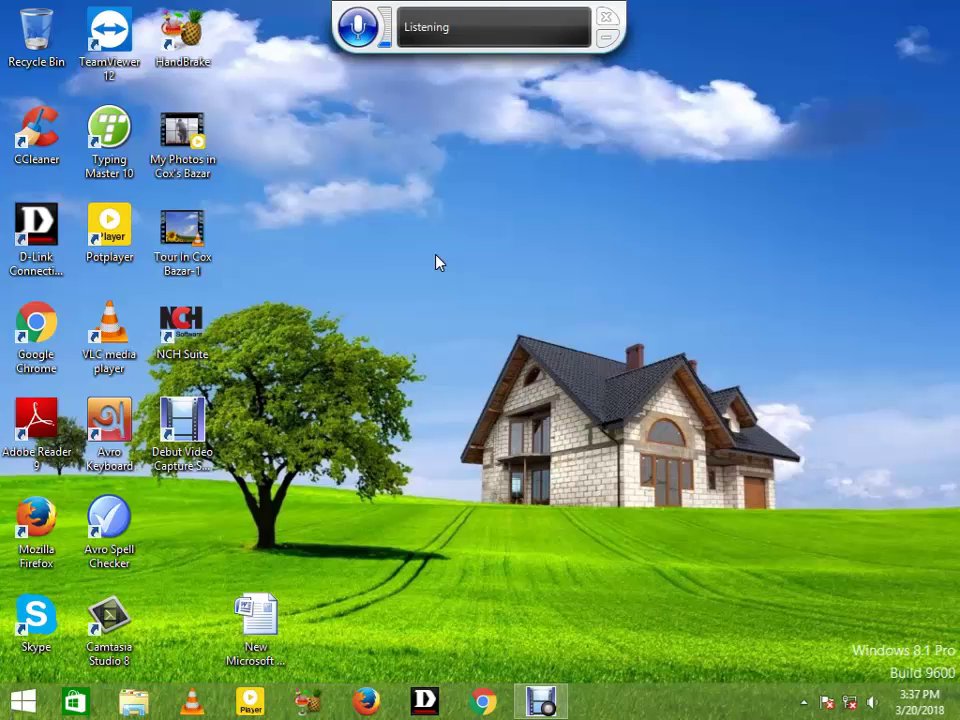
pyautogui.press('super+i')
pyautogui.click(716, 140)
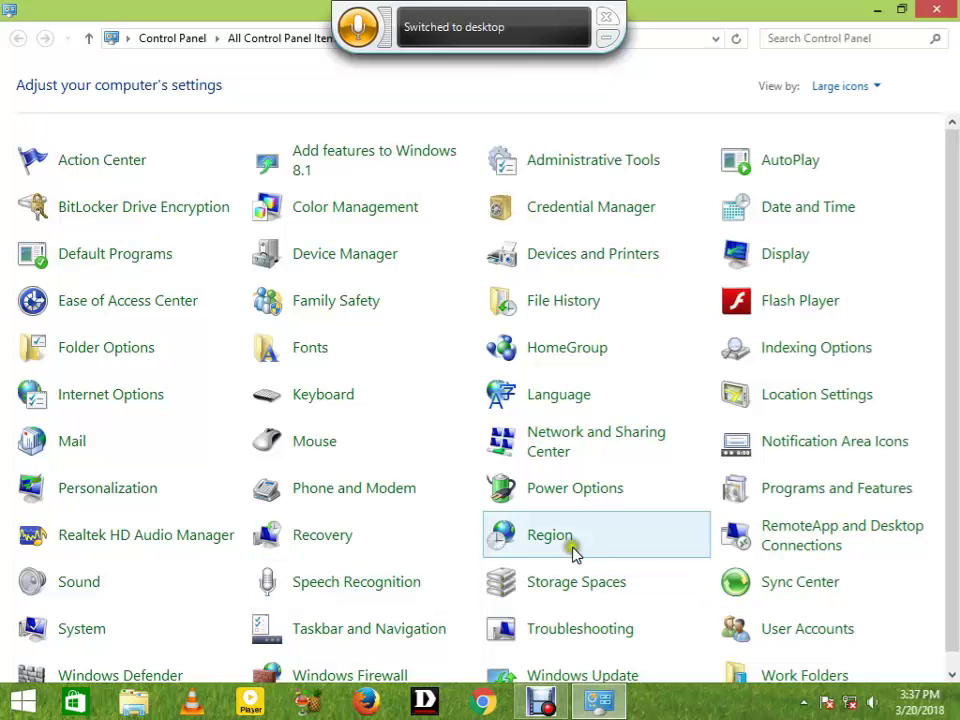
pyautogui.click(382, 588)
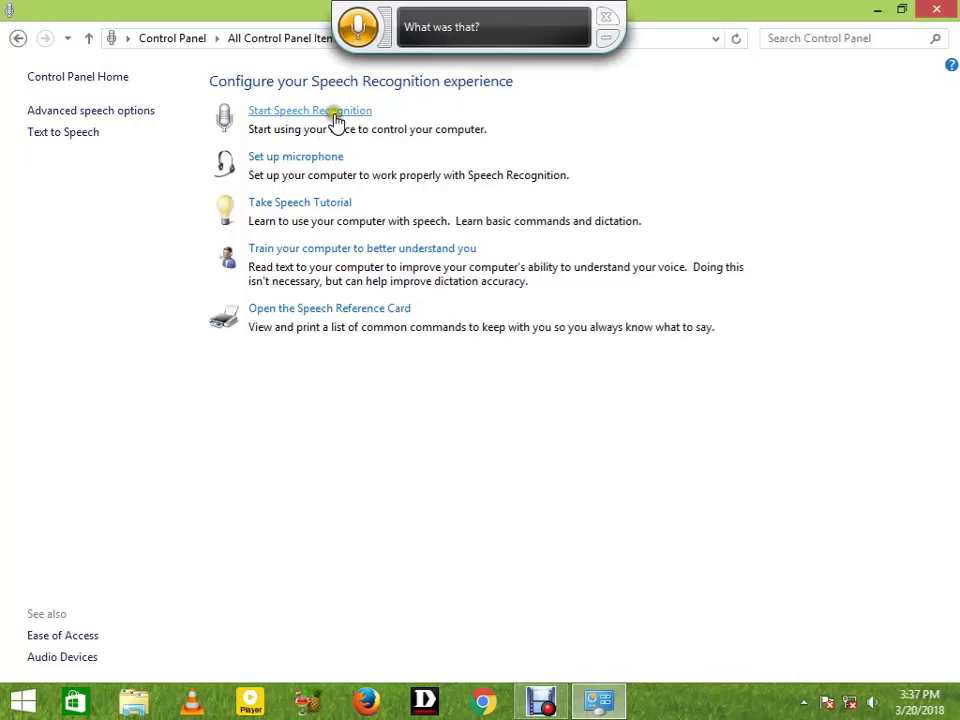
pyautogui.click(286, 314)
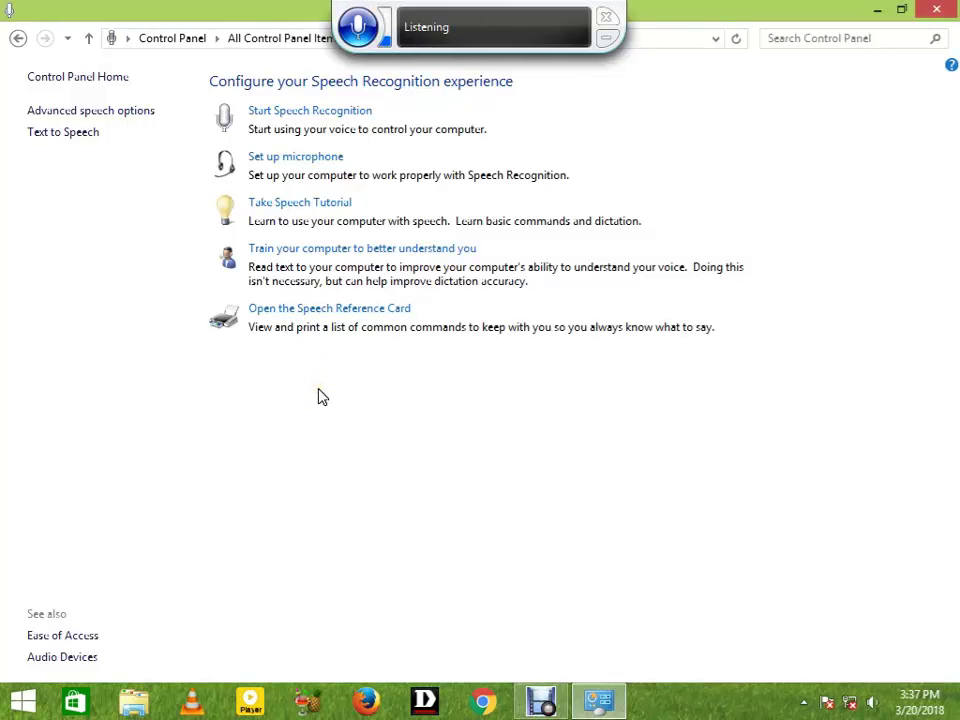
pyautogui.click(315, 329)
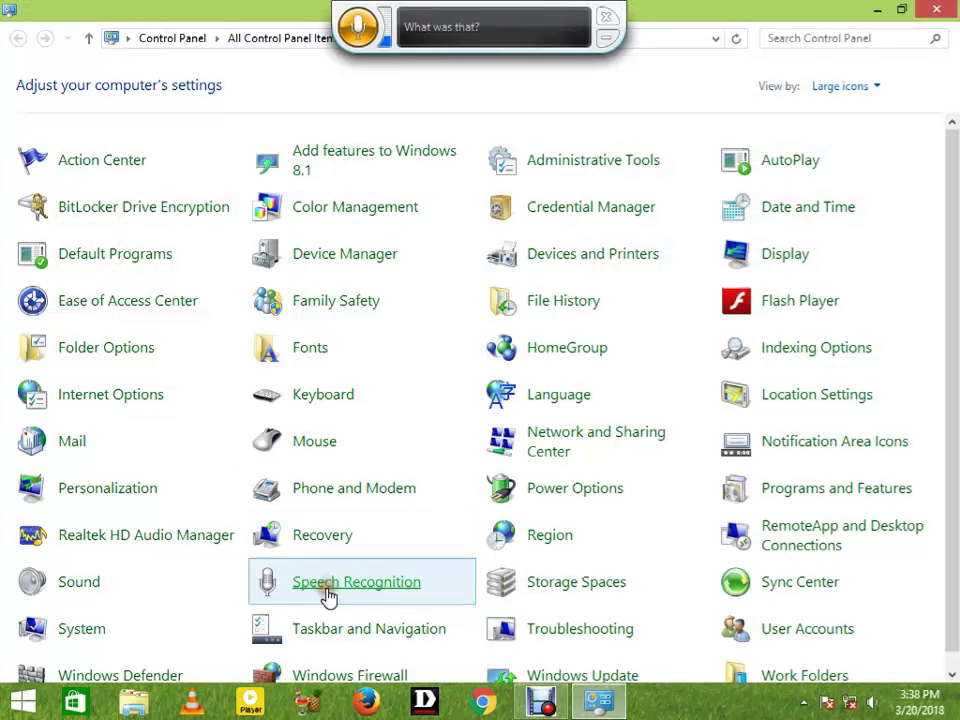
pyautogui.click(328, 592)
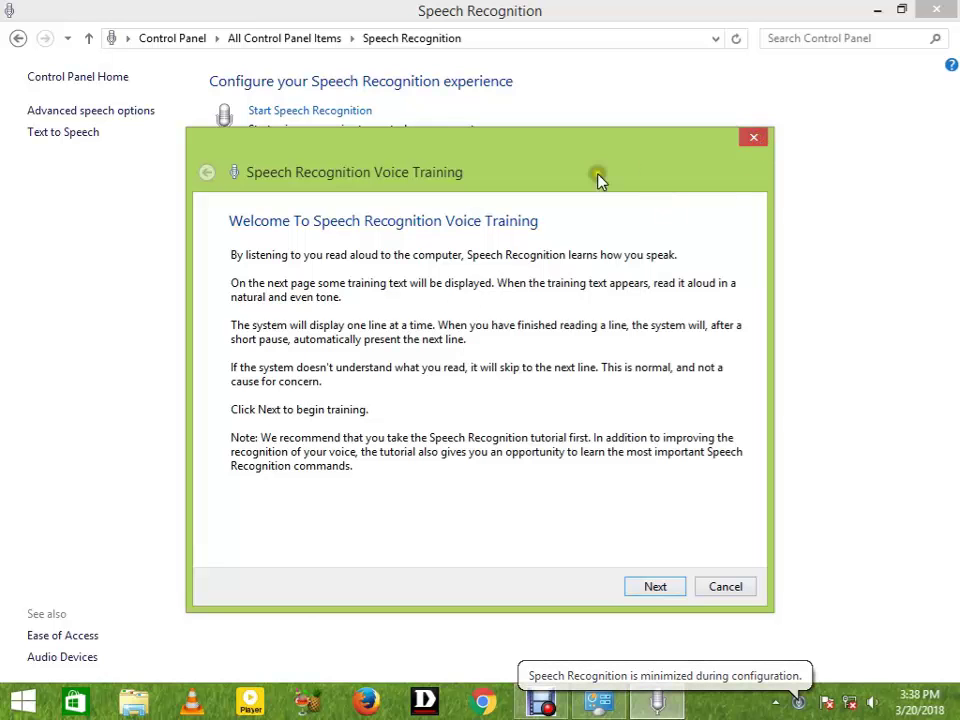
# Close the first voice training window, reopen the training from the Speech Recognition settings and begin the reading session
pyautogui.moveTo(553, 176); pyautogui.dragTo(675, 220)
pyautogui.click(875, 183)
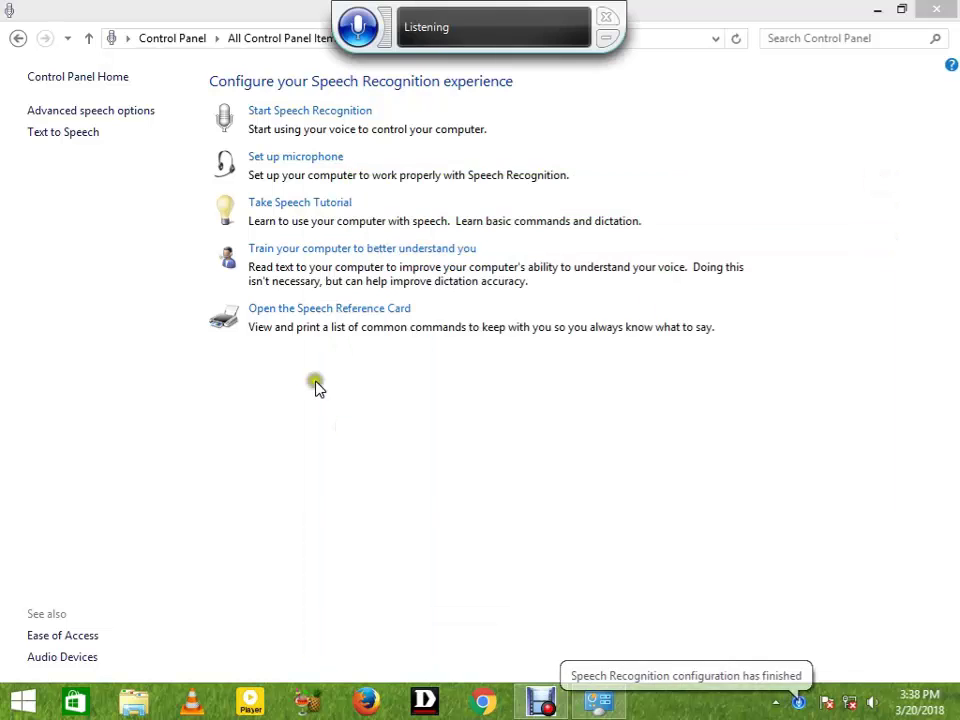
pyautogui.click(300, 249)
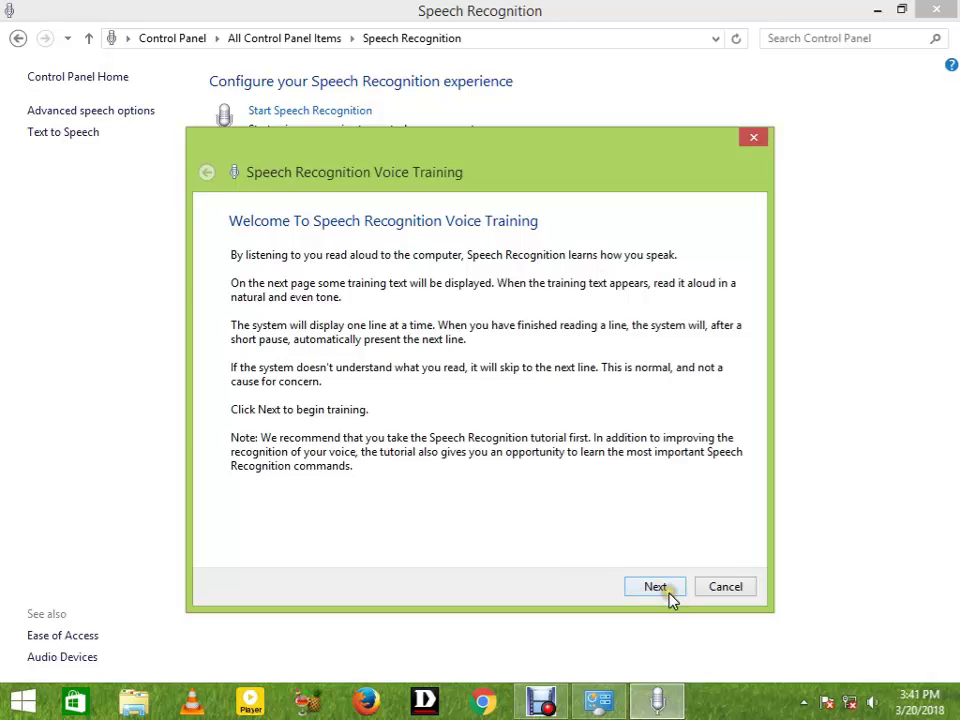
pyautogui.click(669, 593)
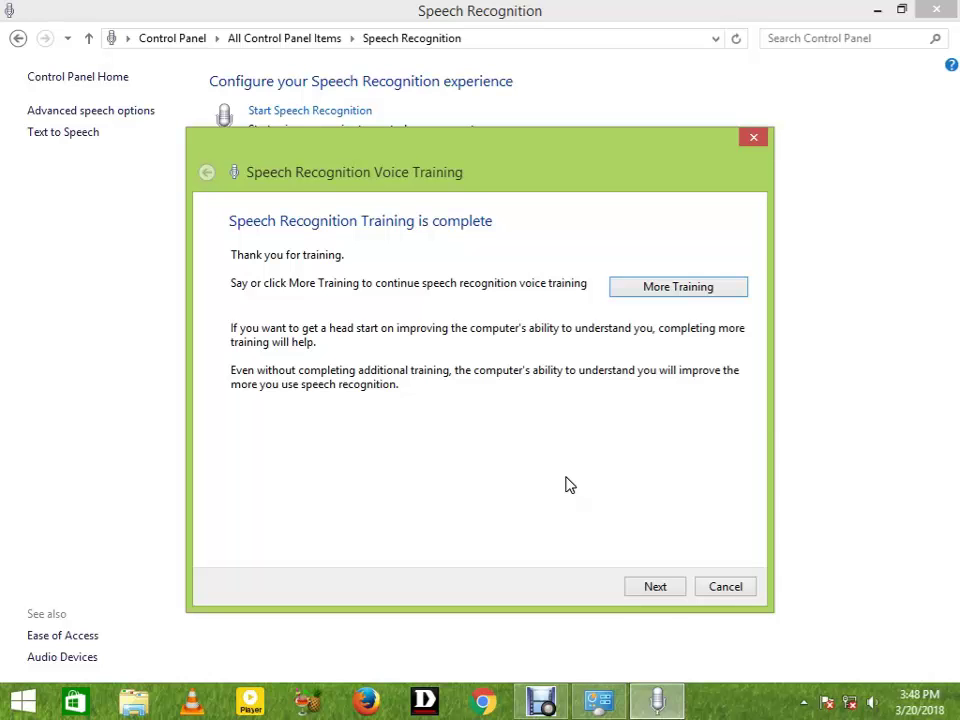
# Finish the voice training without sending speech data to Microsoft, and close Control Panel
pyautogui.click(667, 592)
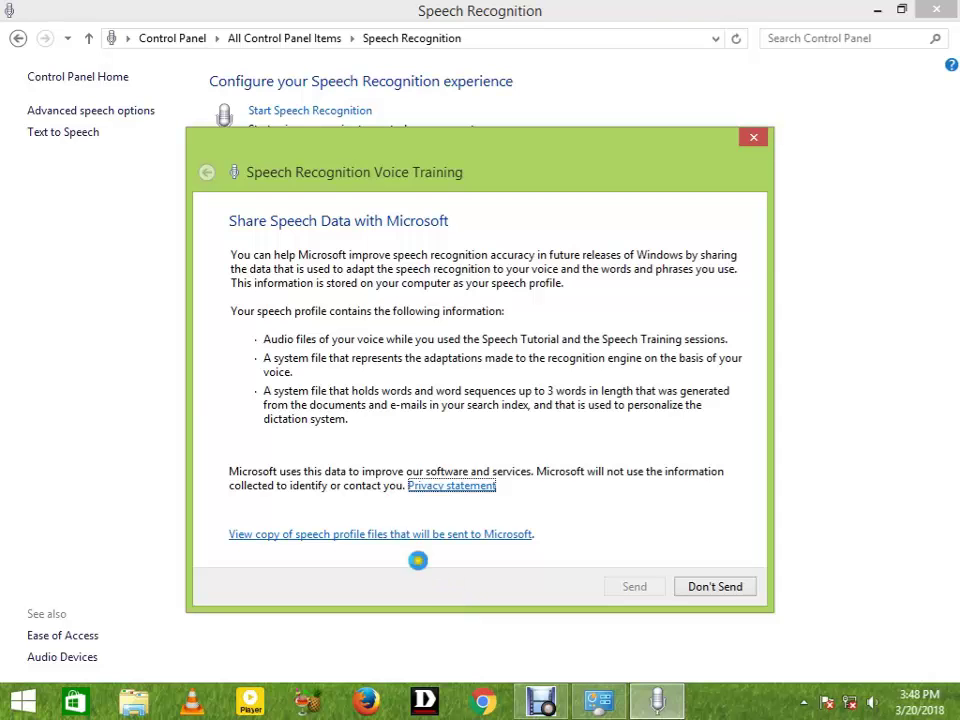
pyautogui.click(726, 588)
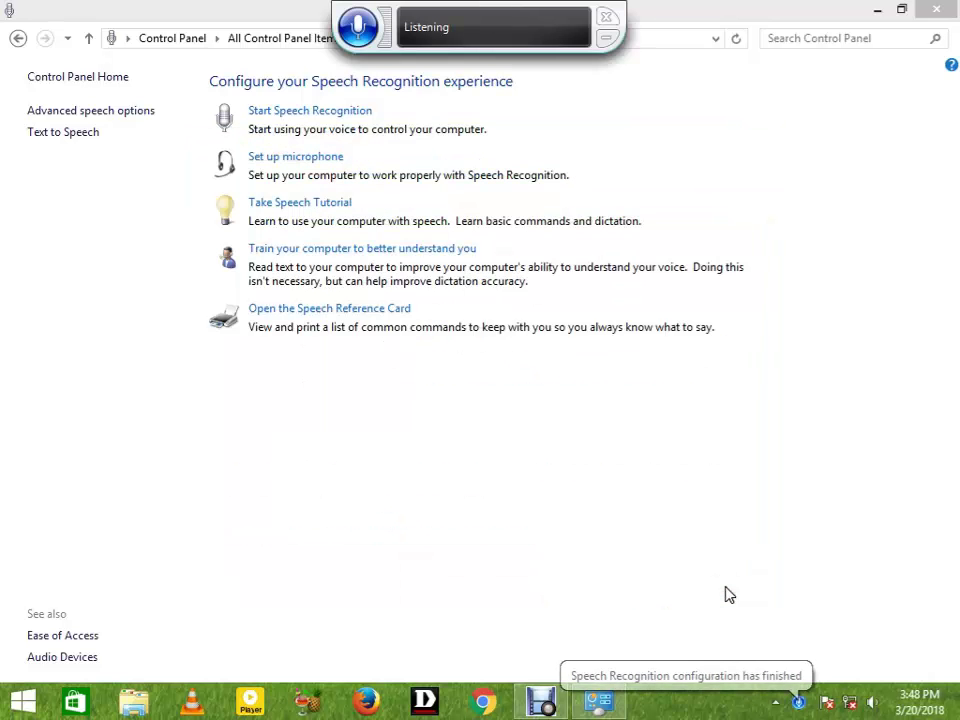
pyautogui.click(940, 10)
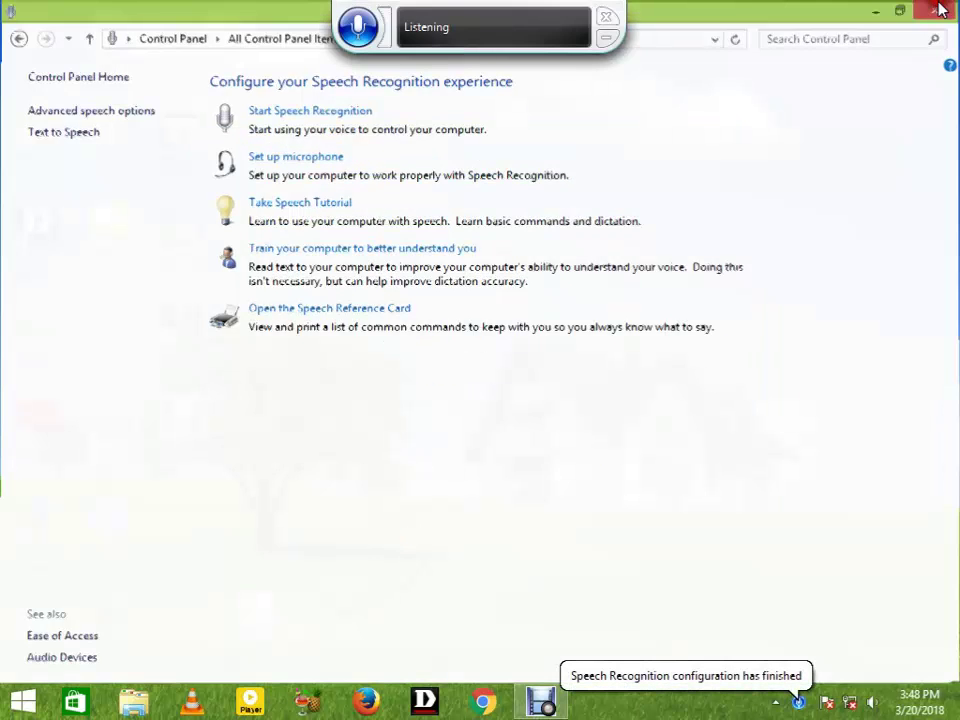
pyautogui.rightClick(448, 210)
pyautogui.click(487, 262)
pyautogui.click(256, 625)
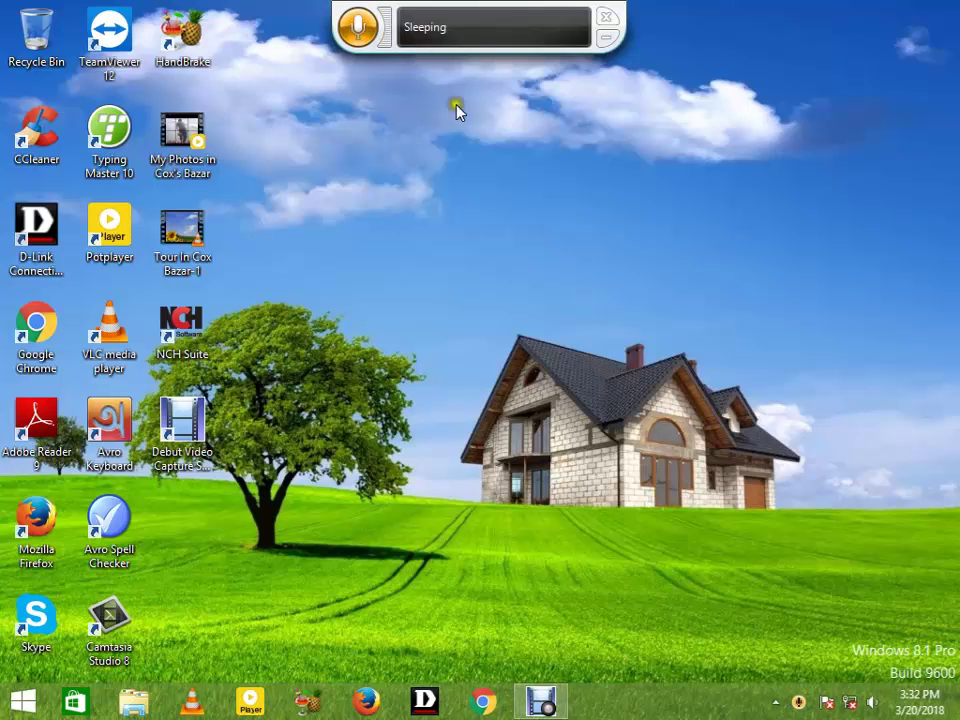
pyautogui.rightClick(457, 150)
pyautogui.click(504, 207)
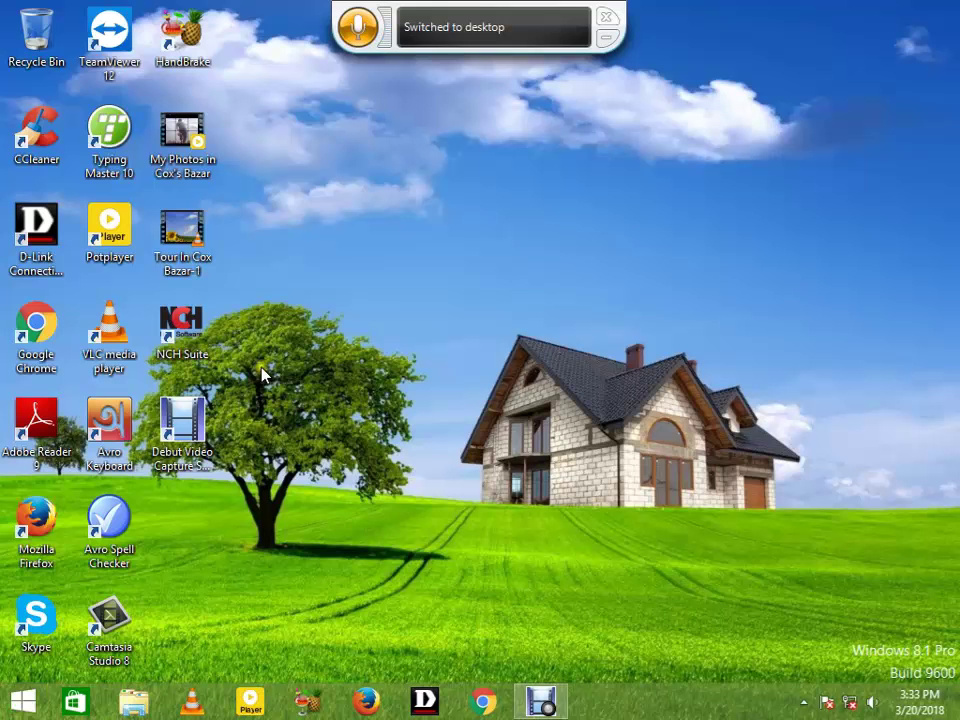
pyautogui.rightClick(143, 499)
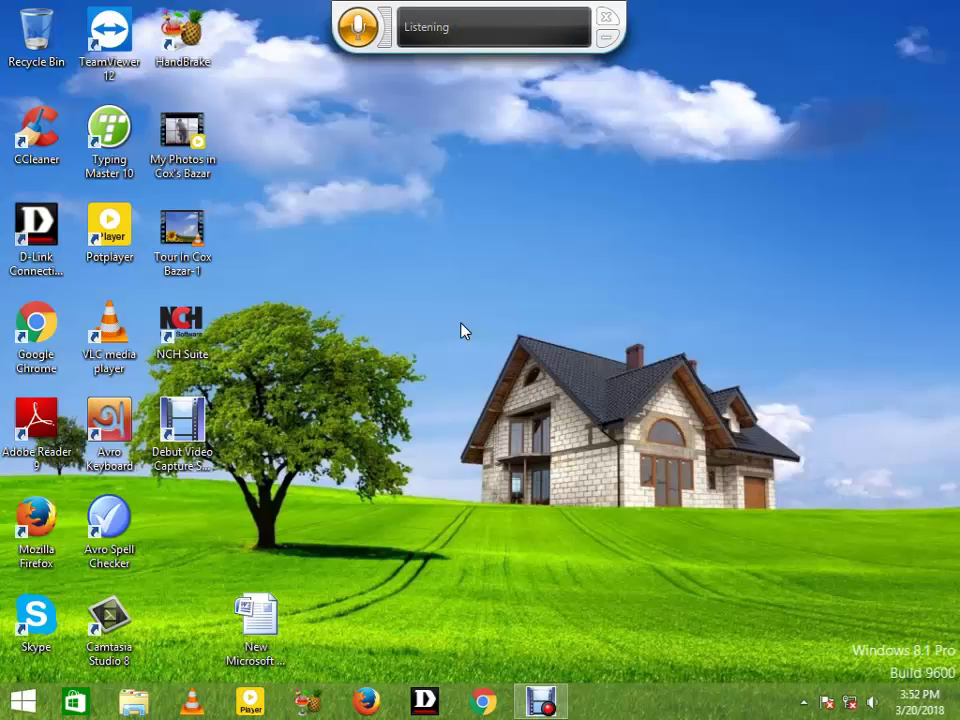
pyautogui.click(463, 330)
pyautogui.rightClick(437, 256)
pyautogui.click(477, 314)
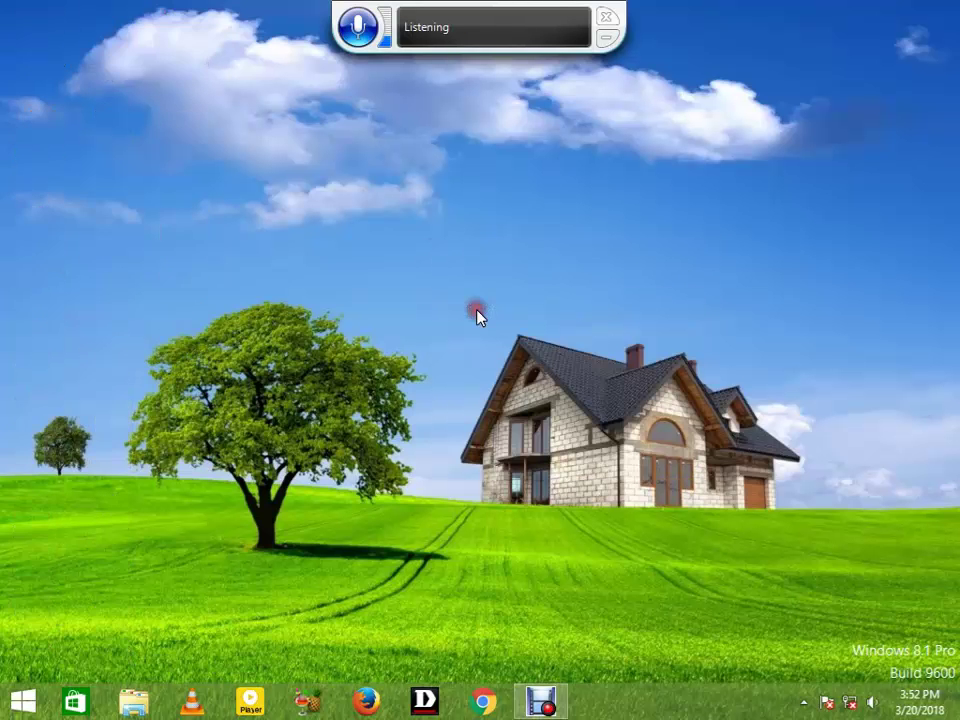